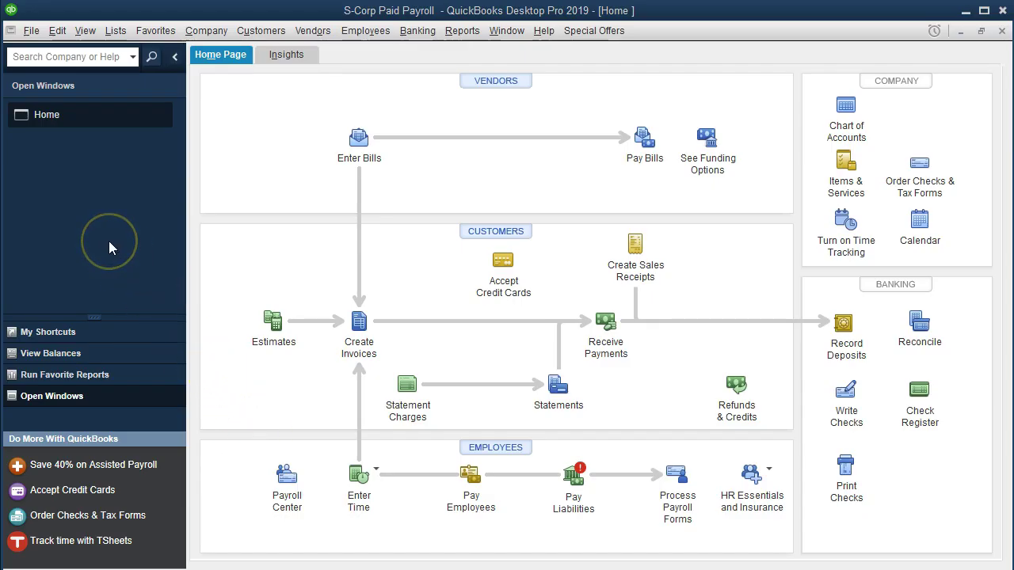
pyautogui.click(85, 32)
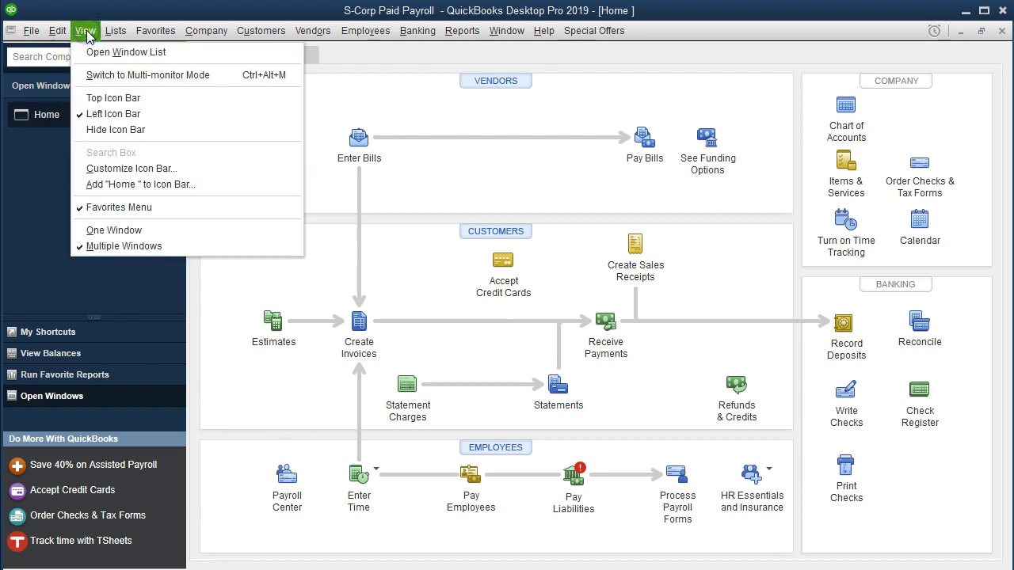
pyautogui.click(95, 76)
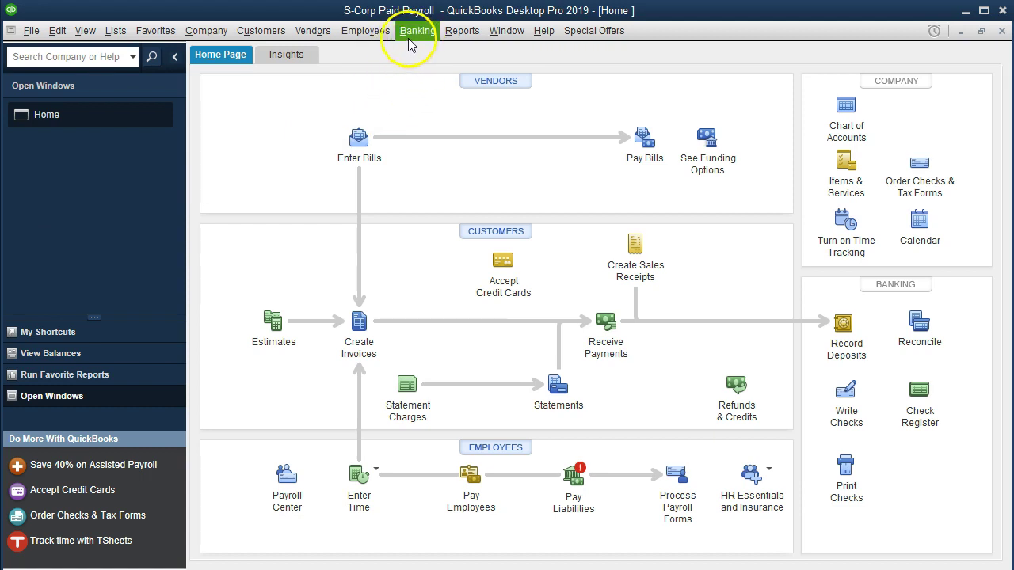
# Open the payroll form processing area and start the federal Quarterly Form 941/Sch. B, moving its File Form dialog lower.
pyautogui.click(382, 33)
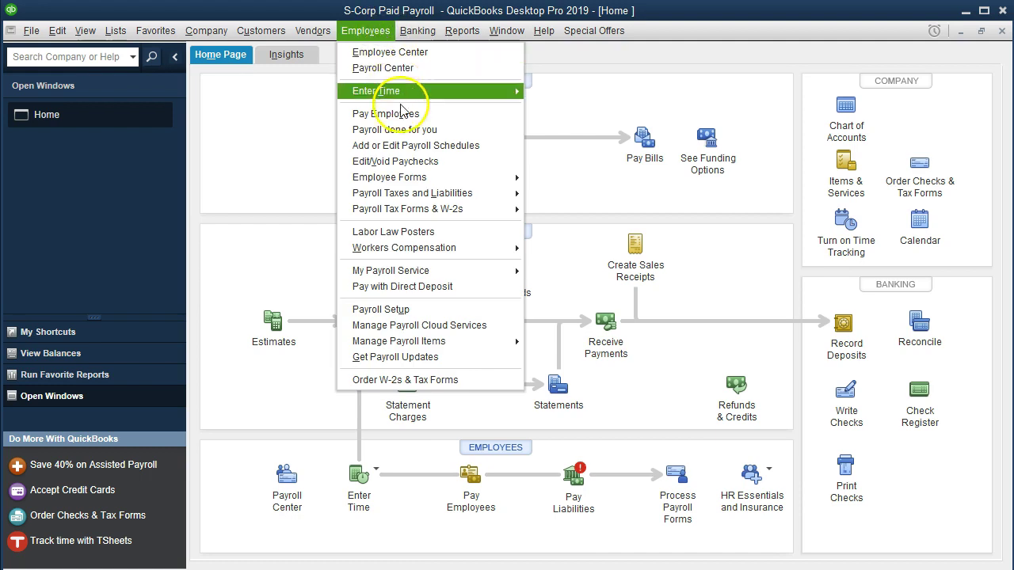
pyautogui.moveTo(407, 209)
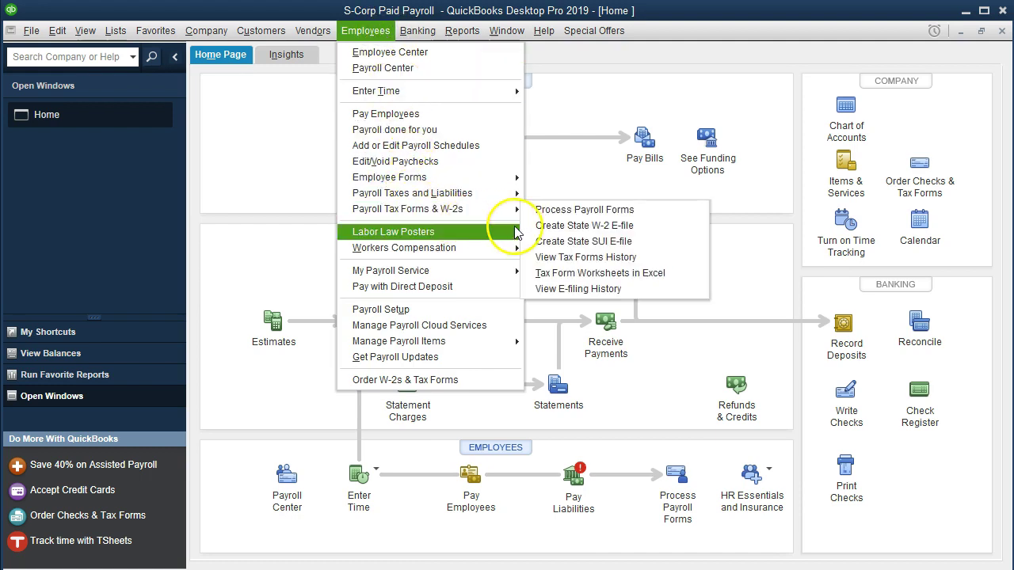
pyautogui.click(639, 213)
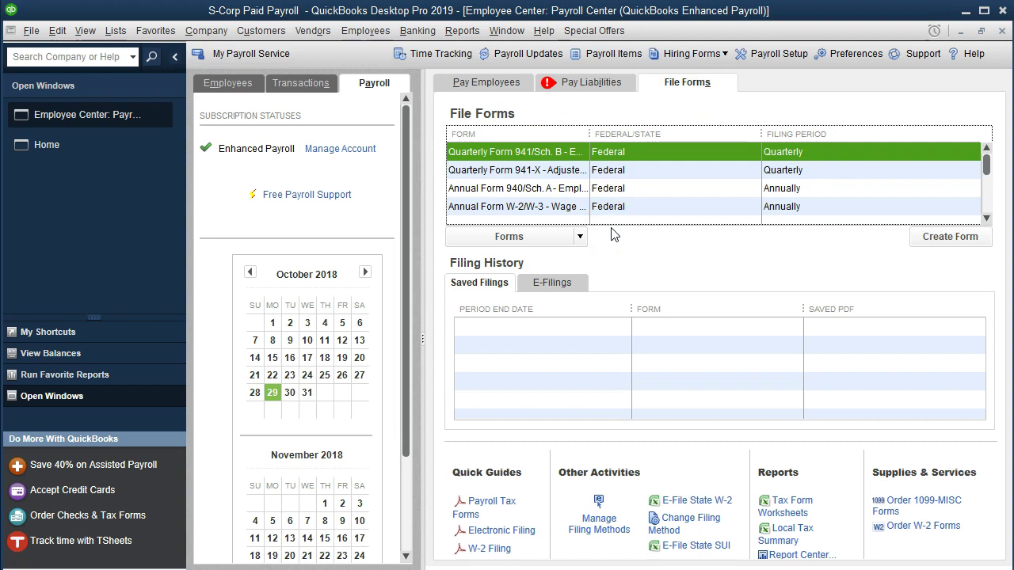
pyautogui.doubleClick(640, 154)
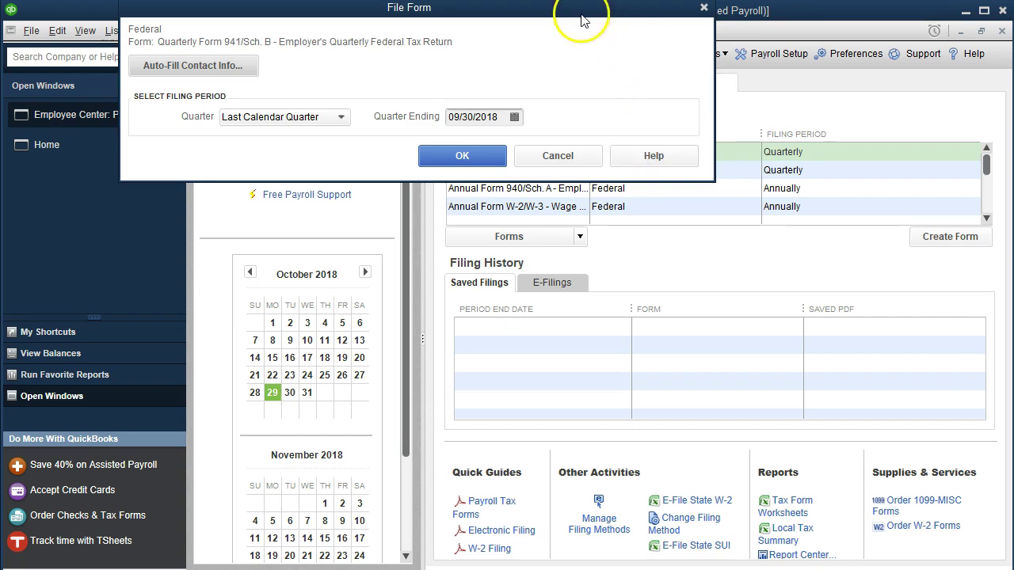
pyautogui.moveTo(582, 9); pyautogui.dragTo(619, 133)
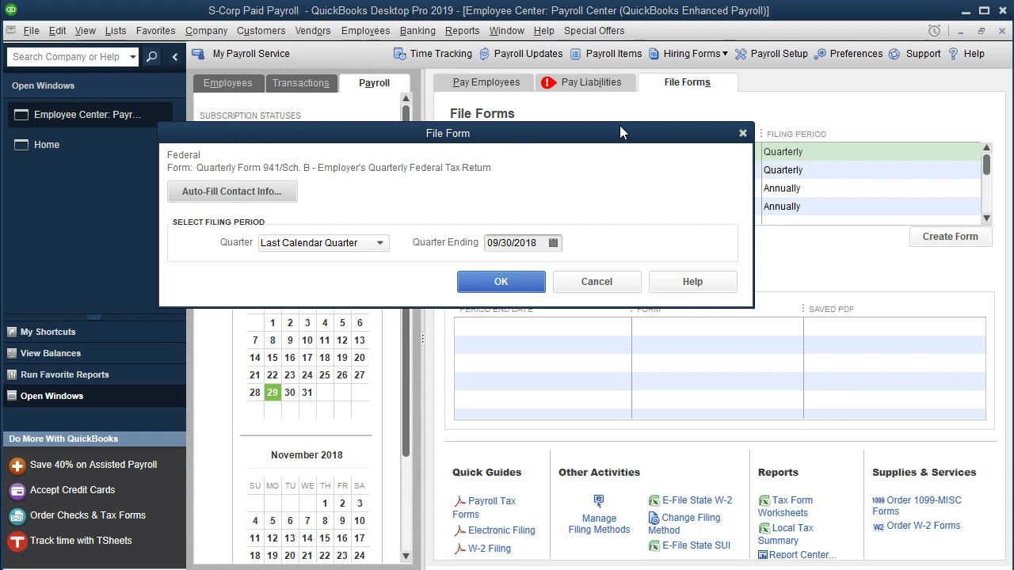
# Set the filing period's quarter ending date to 03/31/2018 and generate the Form 941.
pyautogui.click(435, 245)
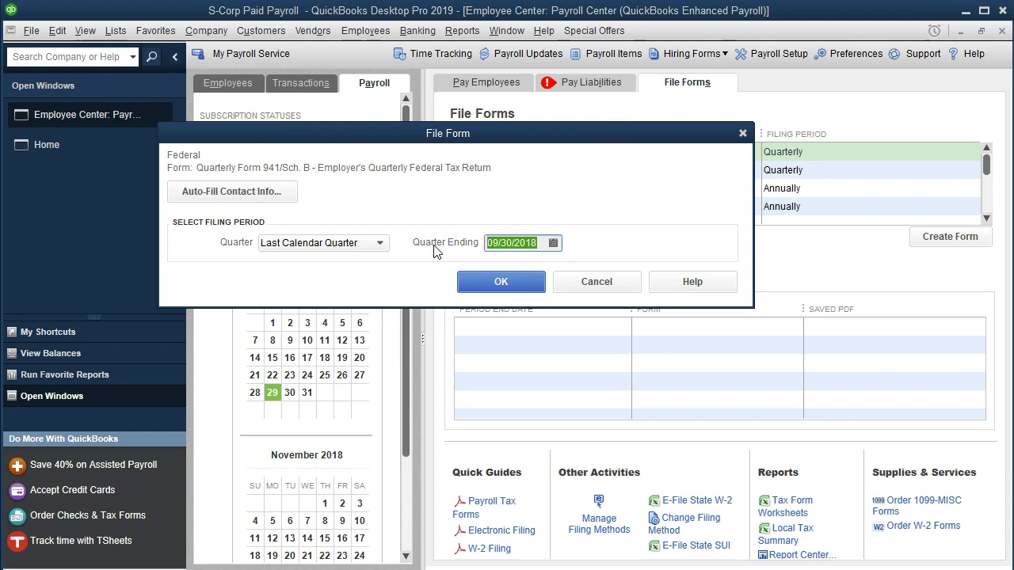
pyautogui.click(432, 258)
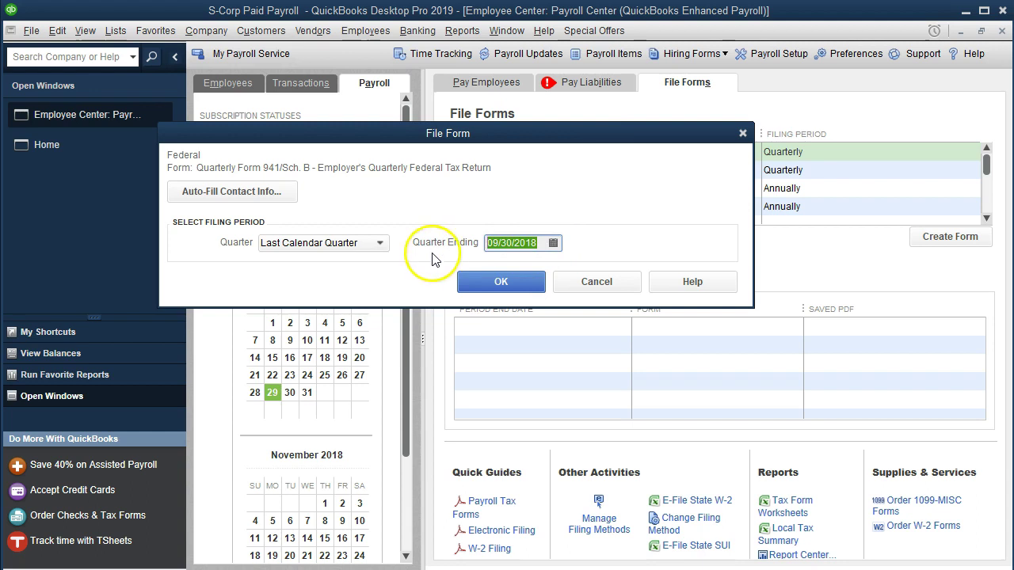
pyautogui.click(381, 244)
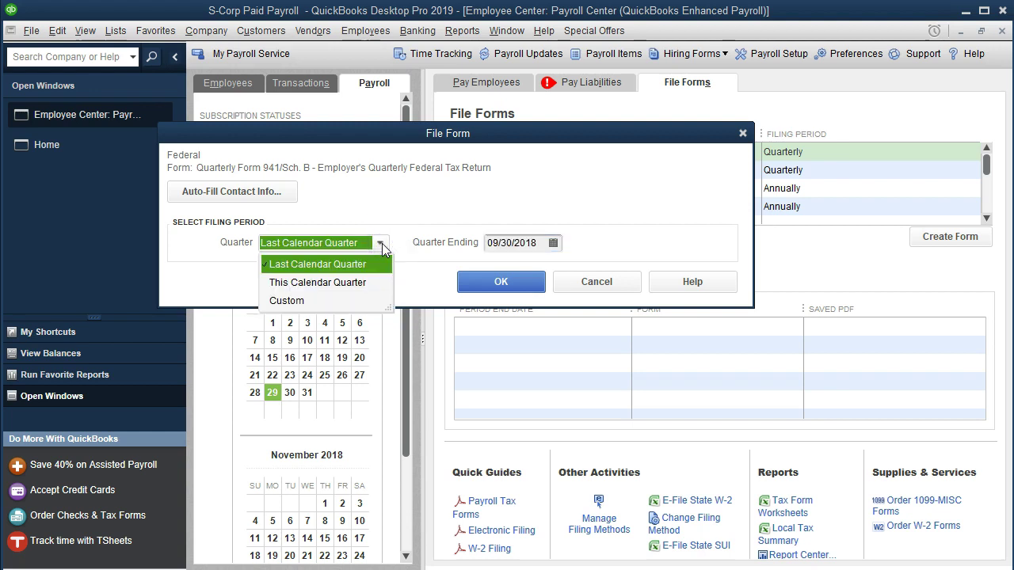
pyautogui.click(398, 209)
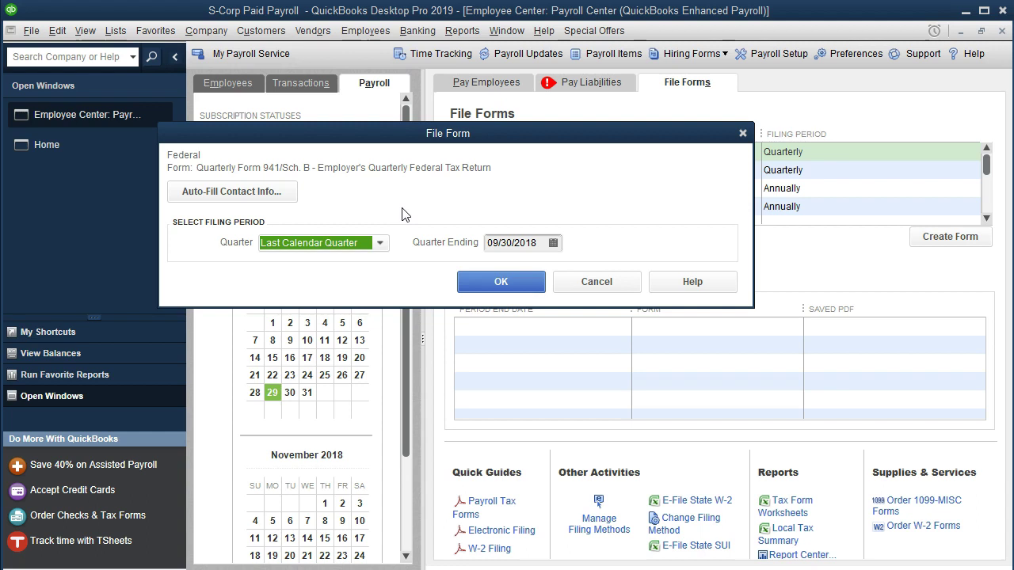
pyautogui.click(533, 243)
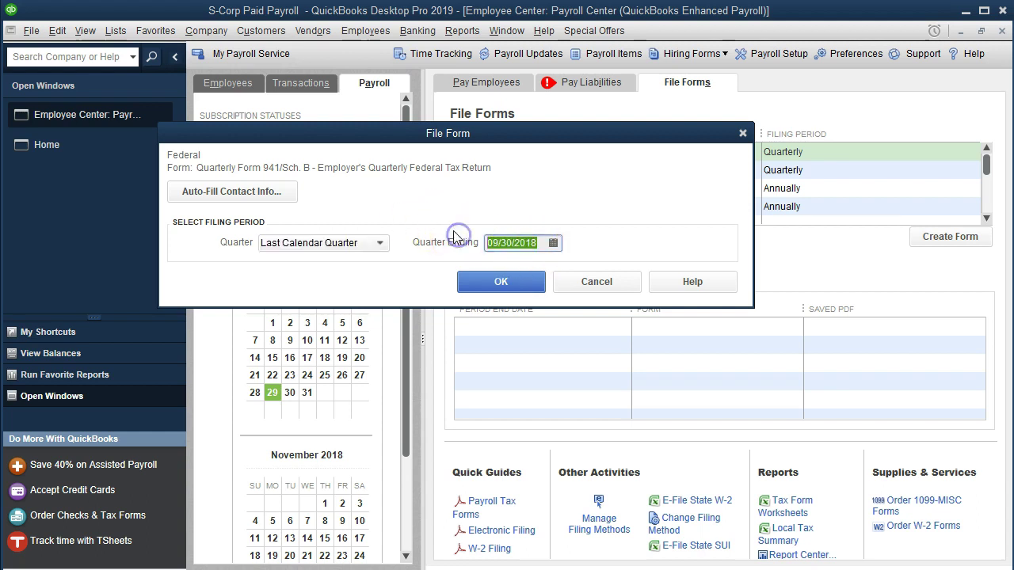
pyautogui.write('03/31/201')
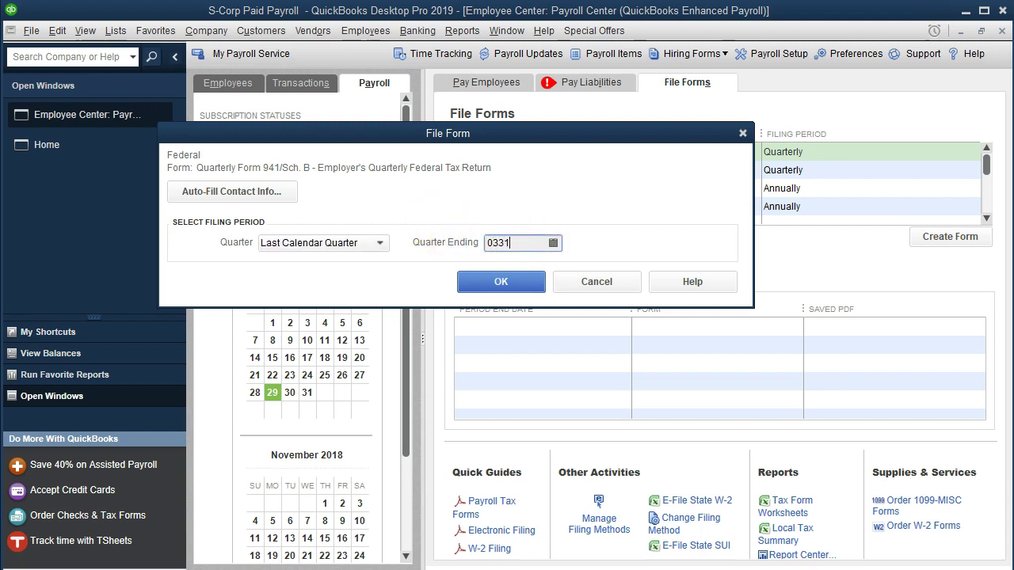
pyautogui.write('8')
pyautogui.press('Tab')
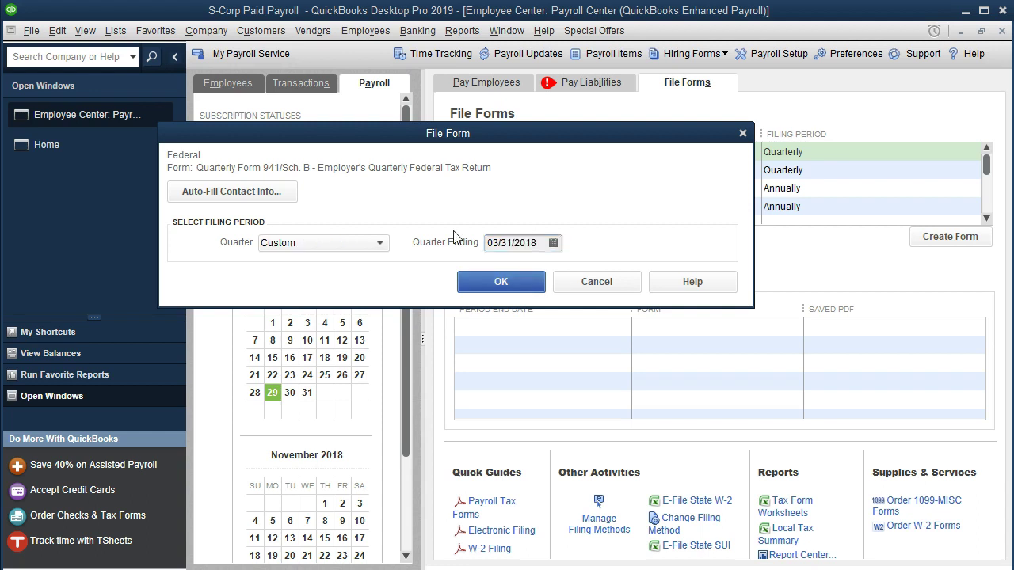
pyautogui.click(518, 283)
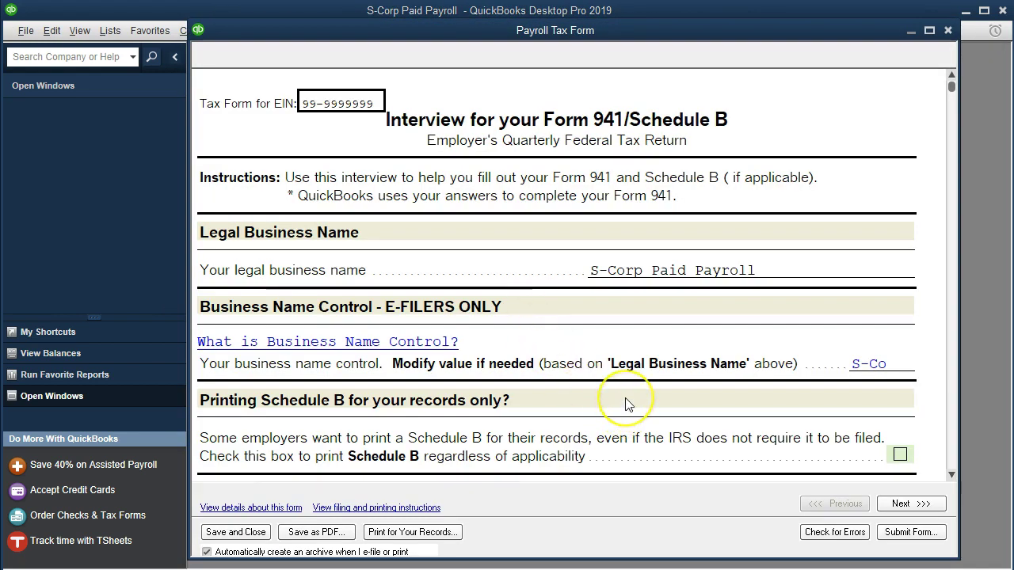
# Look through the Form 941/Schedule B interview down to the IRS deposit schedule and continue to the Form 941 page.
pyautogui.scroll(-3, 622, 401)
pyautogui.scroll(-1, 625, 404)
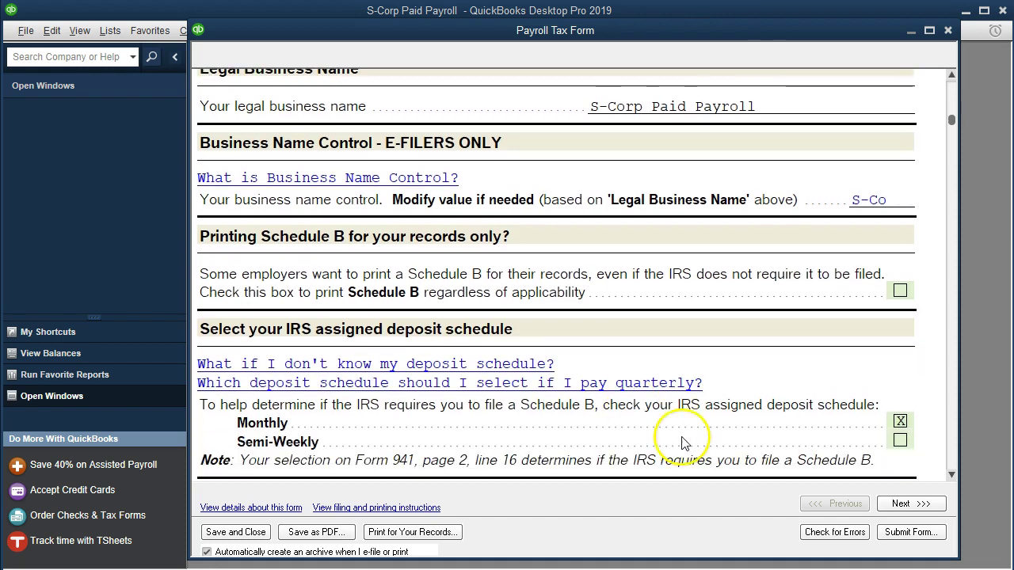
pyautogui.click(902, 506)
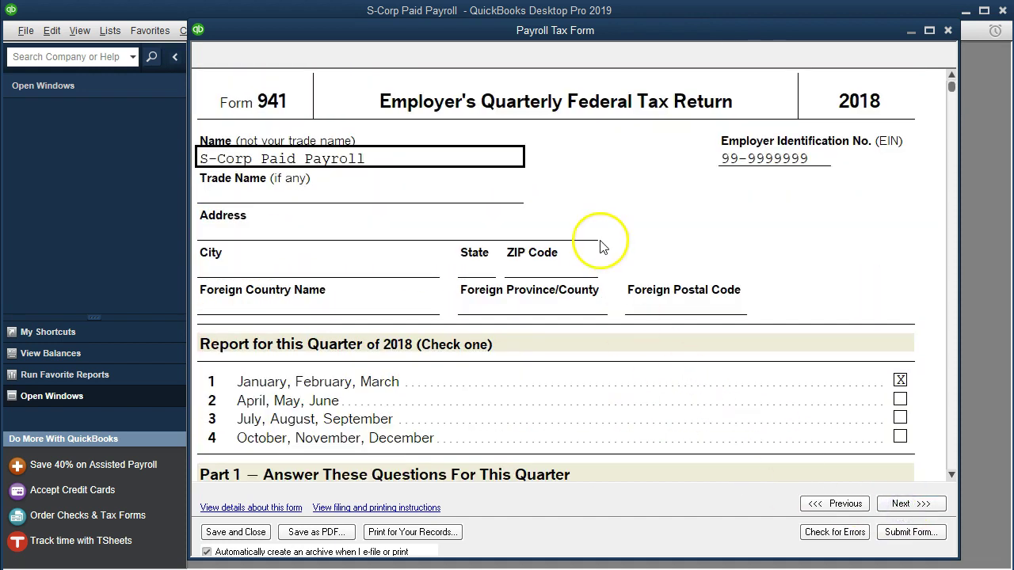
# Examine the first-quarter Form 941 from the reporting quarter through the wage, tax and balance due lines, then close it and its follow-up notice.
pyautogui.scroll(-2, 606, 262)
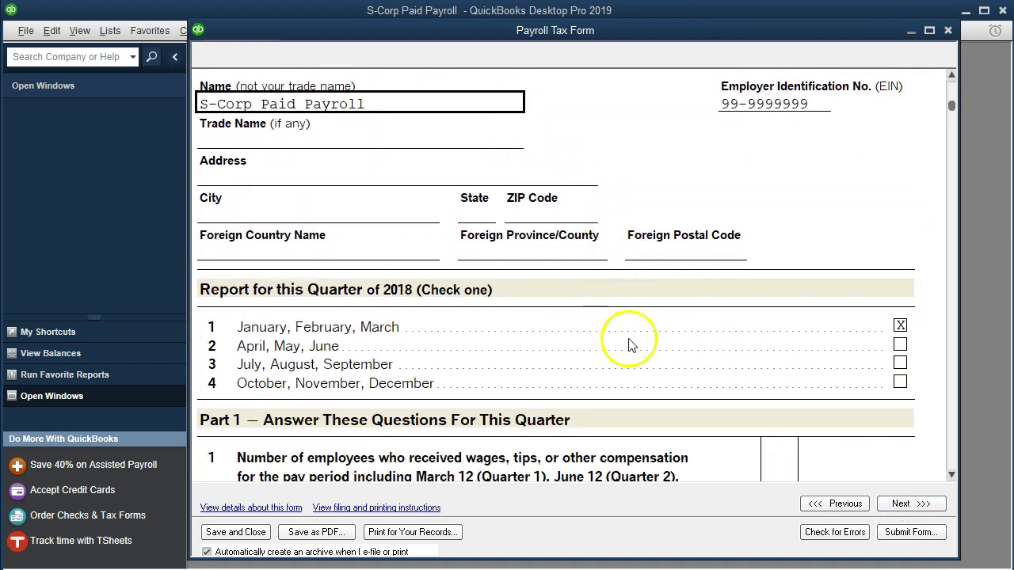
pyautogui.scroll(-6, 871, 331)
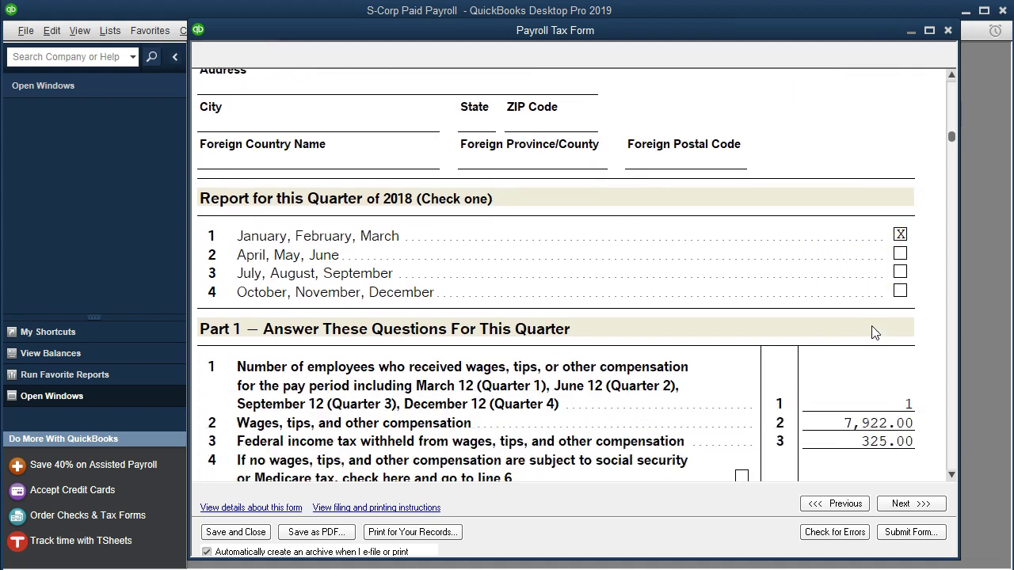
pyautogui.scroll(-1, 873, 353)
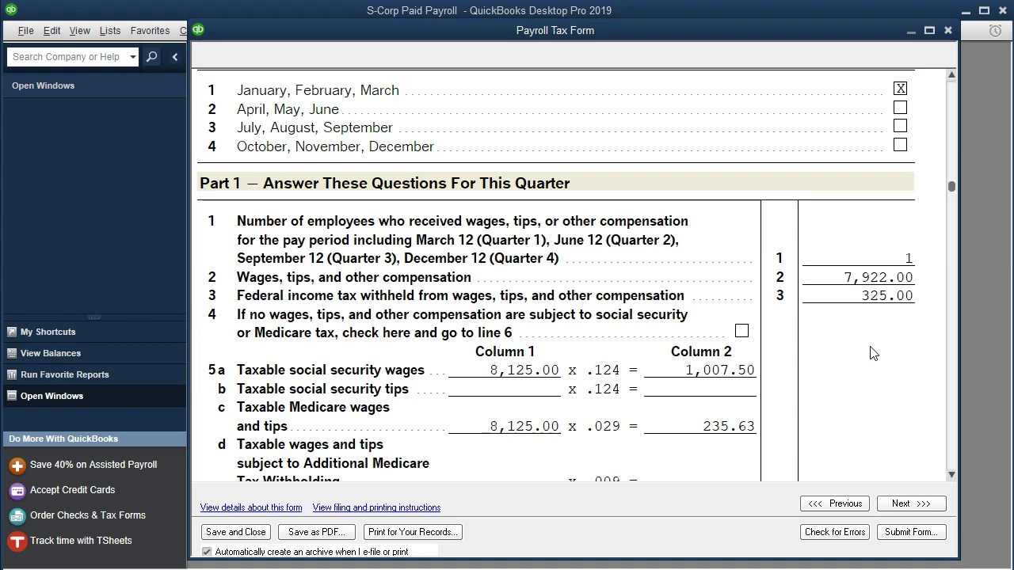
pyautogui.click(826, 304)
pyautogui.click(826, 308)
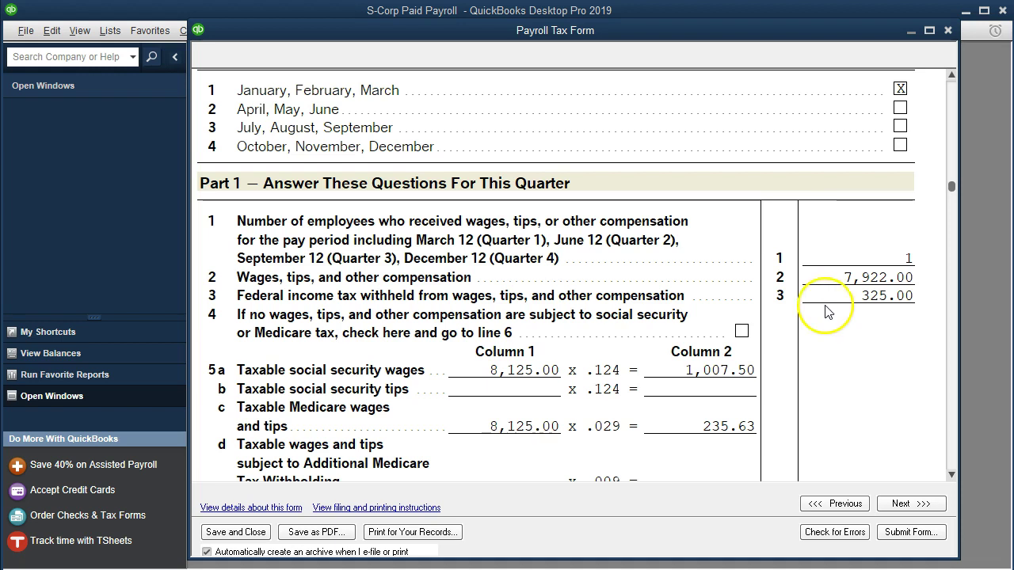
pyautogui.click(821, 333)
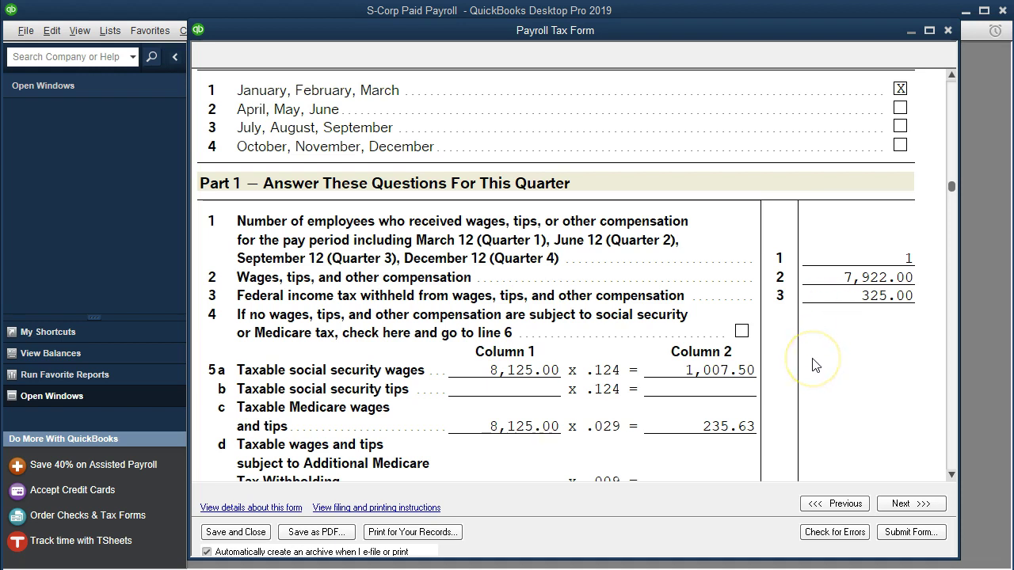
pyautogui.scroll(-1, 816, 365)
pyautogui.scroll(-6, 815, 365)
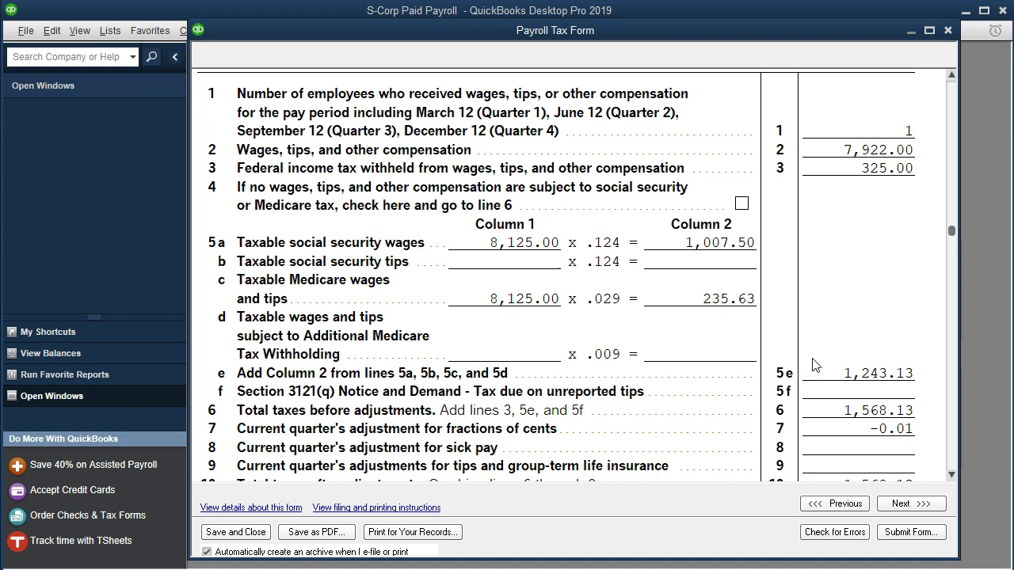
pyautogui.scroll(-5, 779, 365)
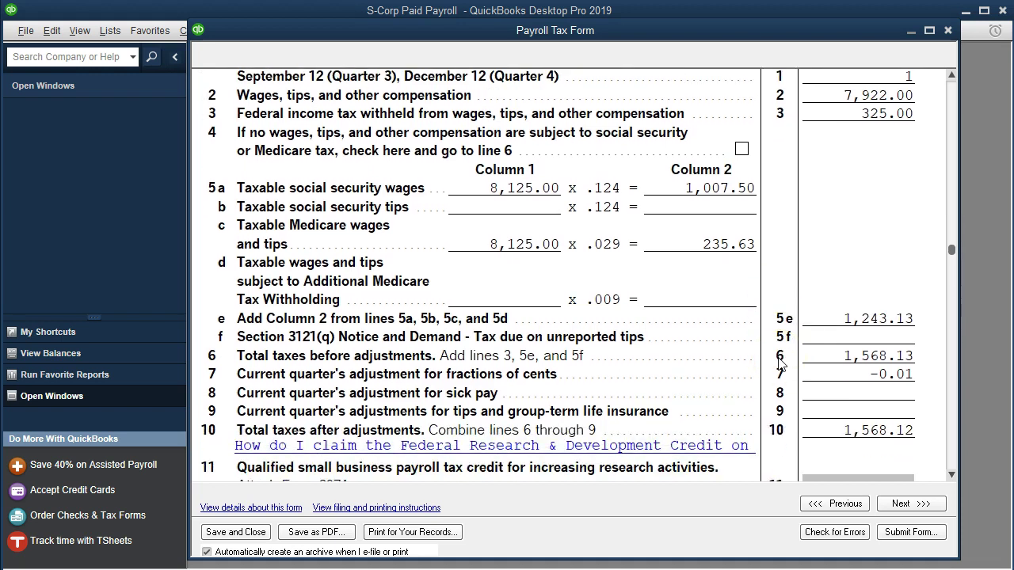
pyautogui.scroll(-3, 778, 364)
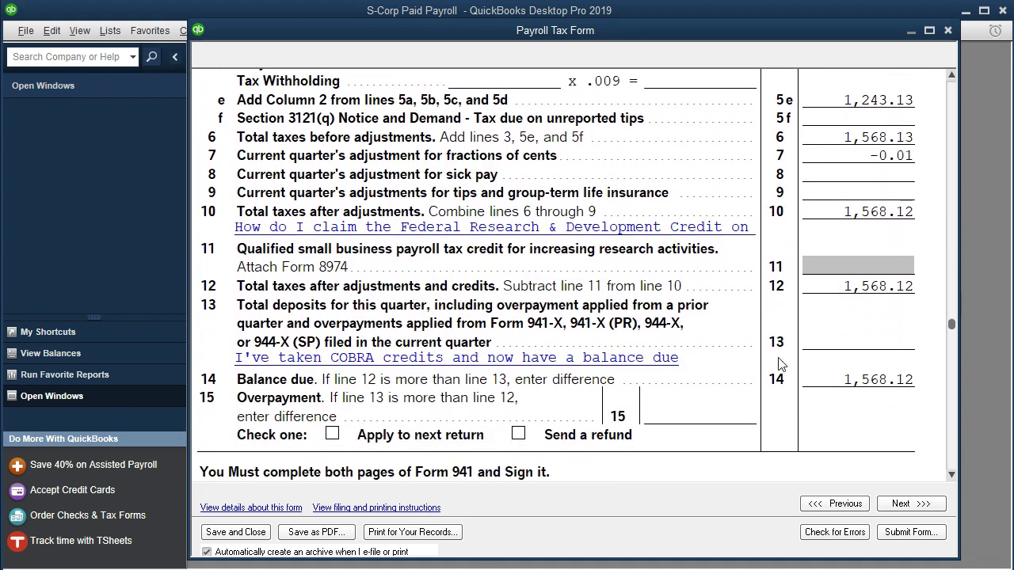
pyautogui.scroll(4, 778, 364)
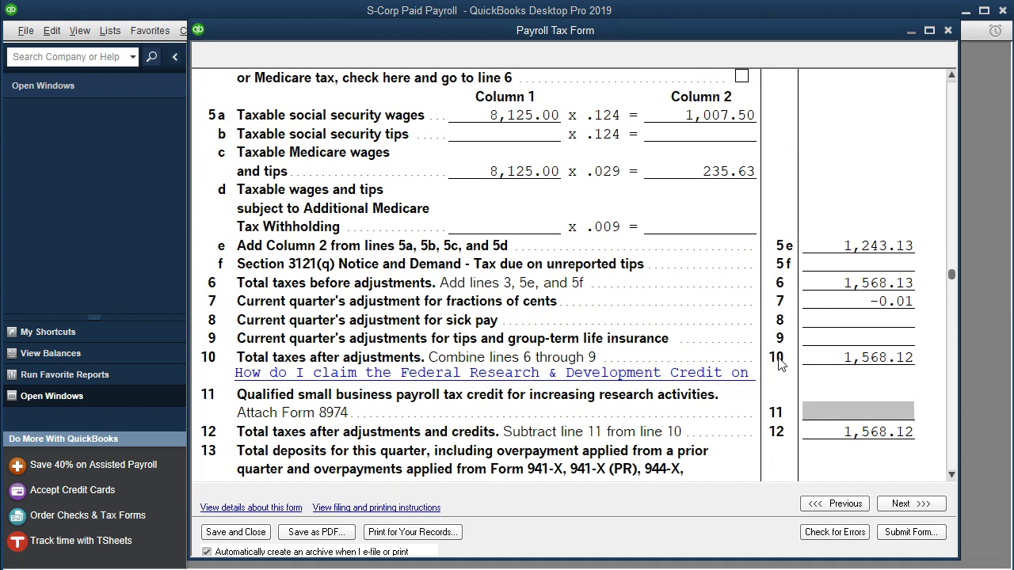
pyautogui.click(947, 30)
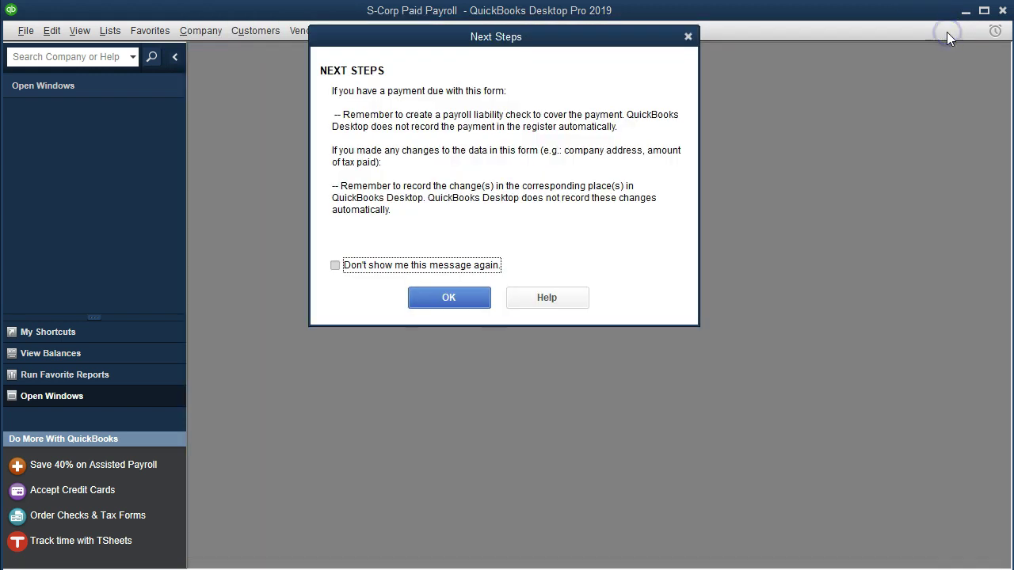
pyautogui.click(687, 37)
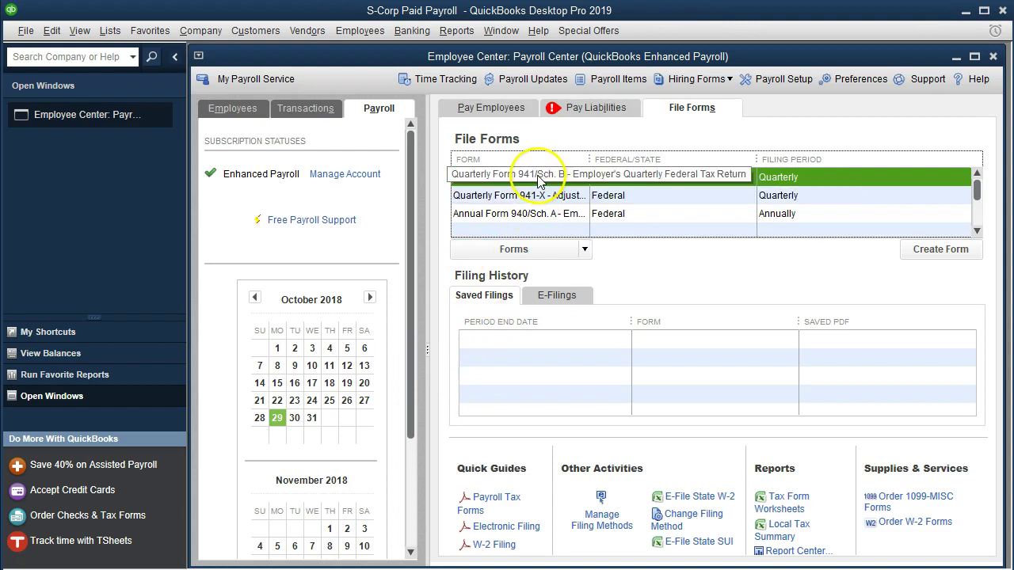
# Generate the federal Quarterly Form 941/Sch. B for the quarter ending 06/30/2018 and continue past the interview to the Form 941 page.
pyautogui.doubleClick(536, 177)
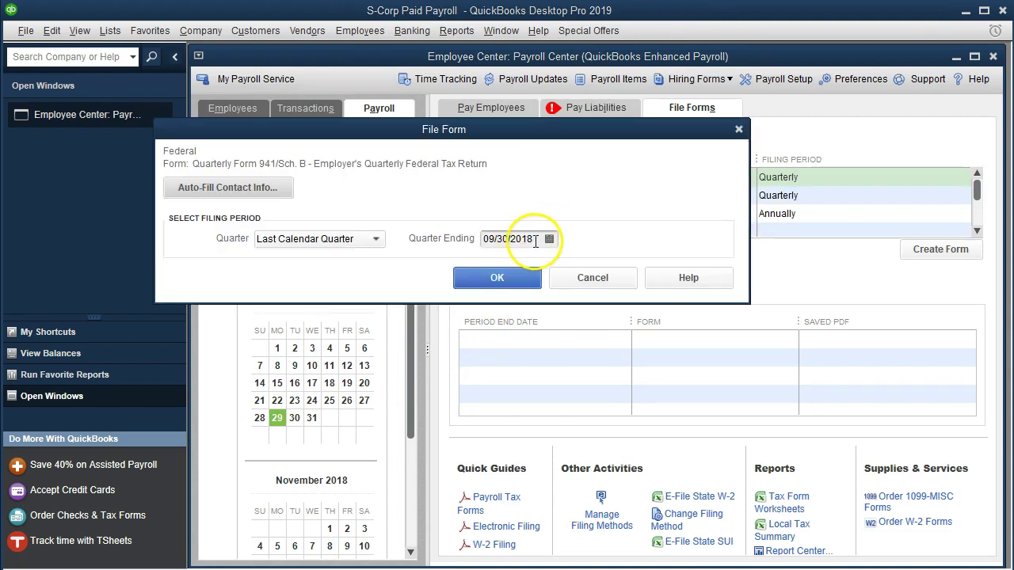
pyautogui.click(535, 241)
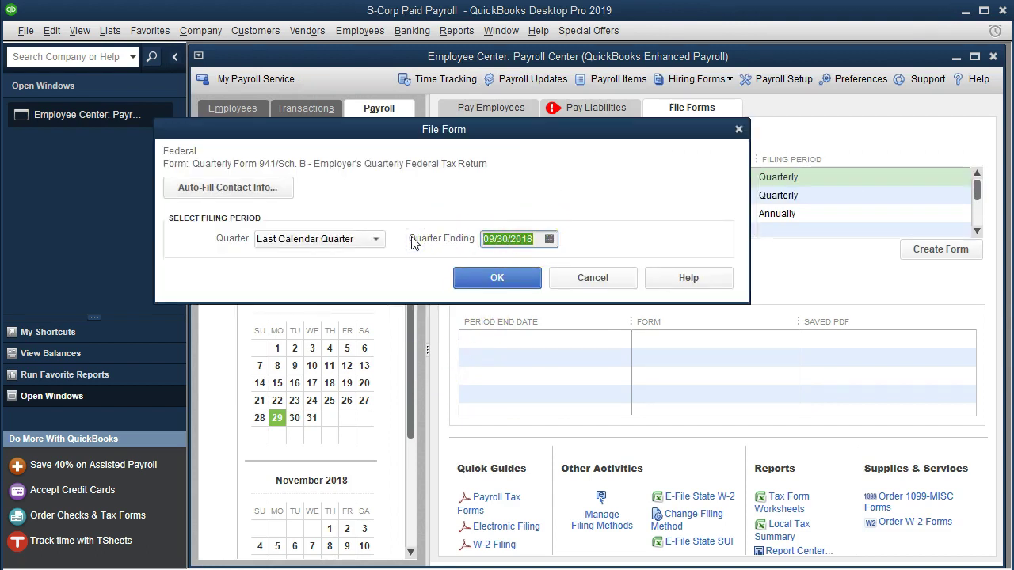
pyautogui.write('06/30/18')
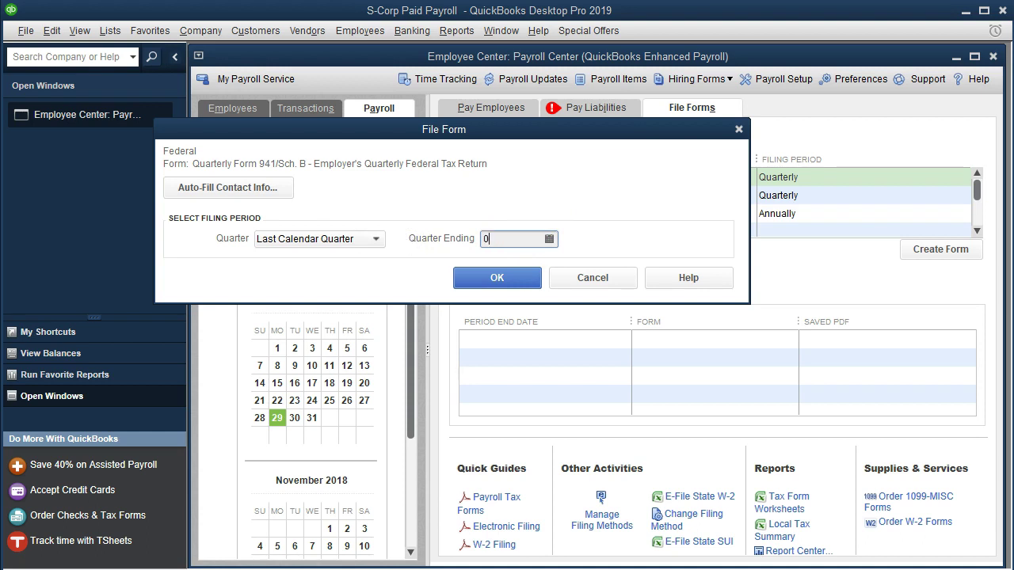
pyautogui.press('Tab')
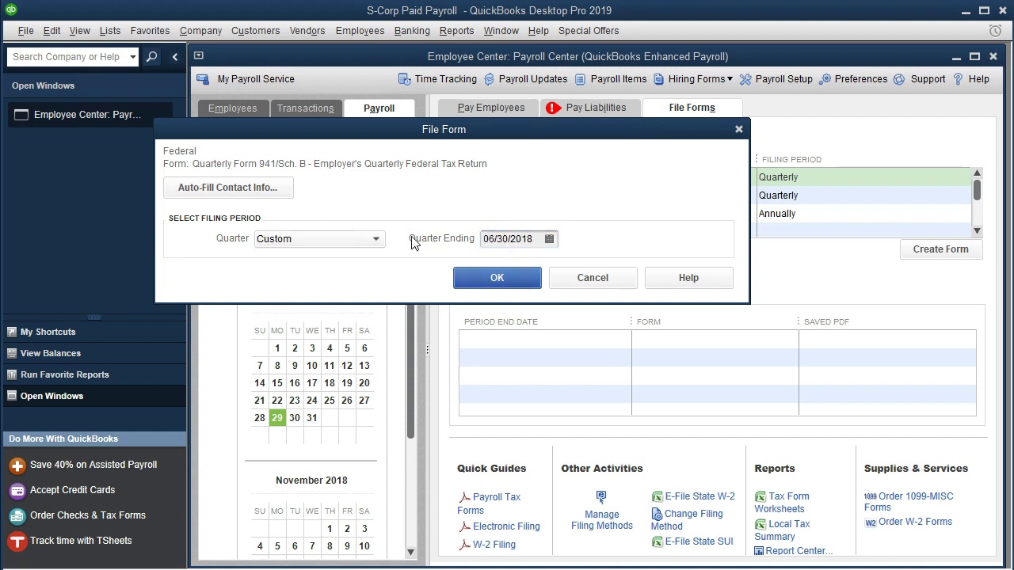
pyautogui.click(465, 277)
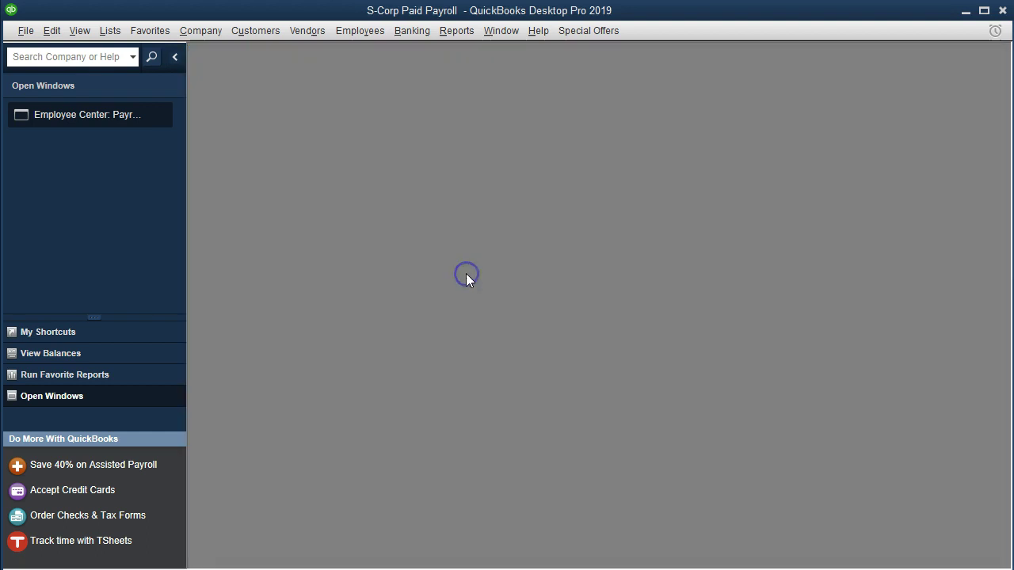
pyautogui.scroll(-3, 498, 362)
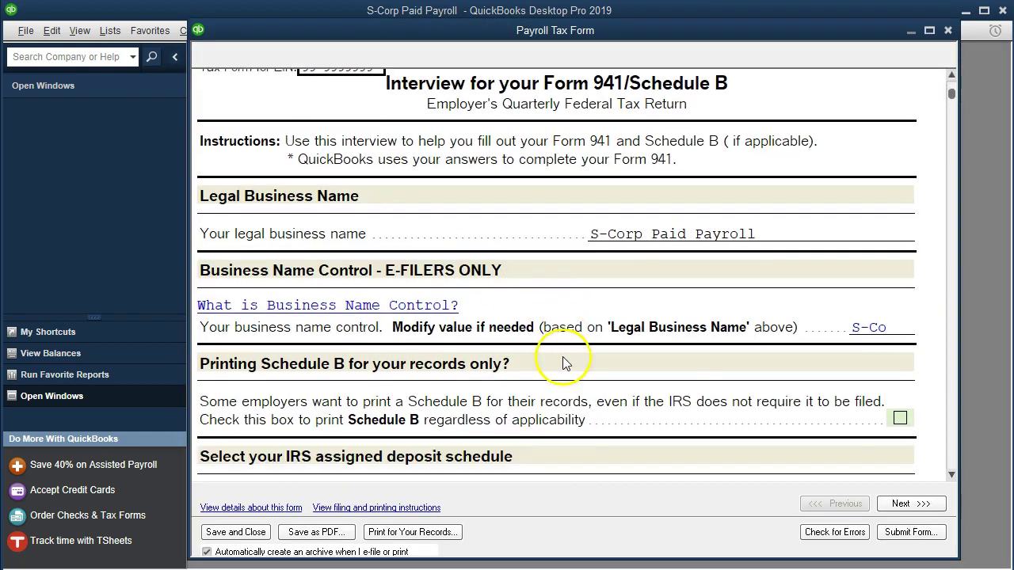
pyautogui.click(905, 505)
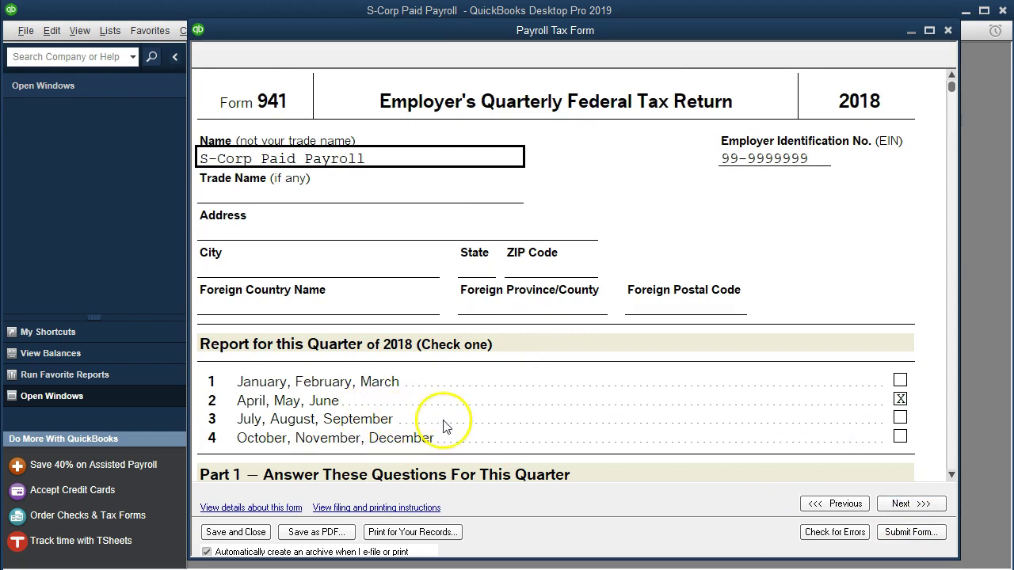
# Examine the second-quarter Form 941 from the reporting quarter through the Part 1 wage, withholding, social security and Medicare tax lines.
pyautogui.scroll(-2, 701, 414)
pyautogui.scroll(-2, 701, 414)
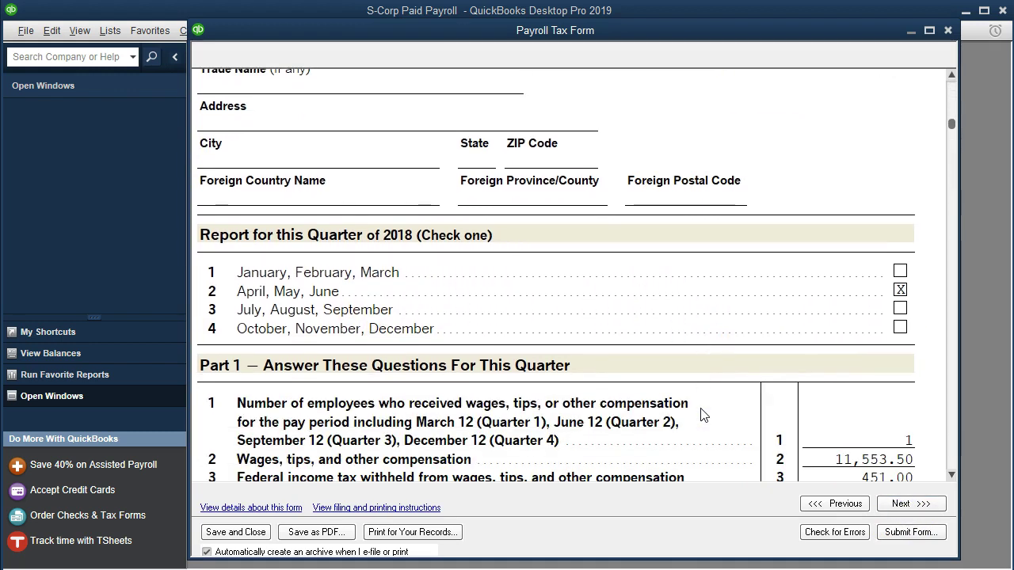
pyautogui.scroll(-4, 701, 414)
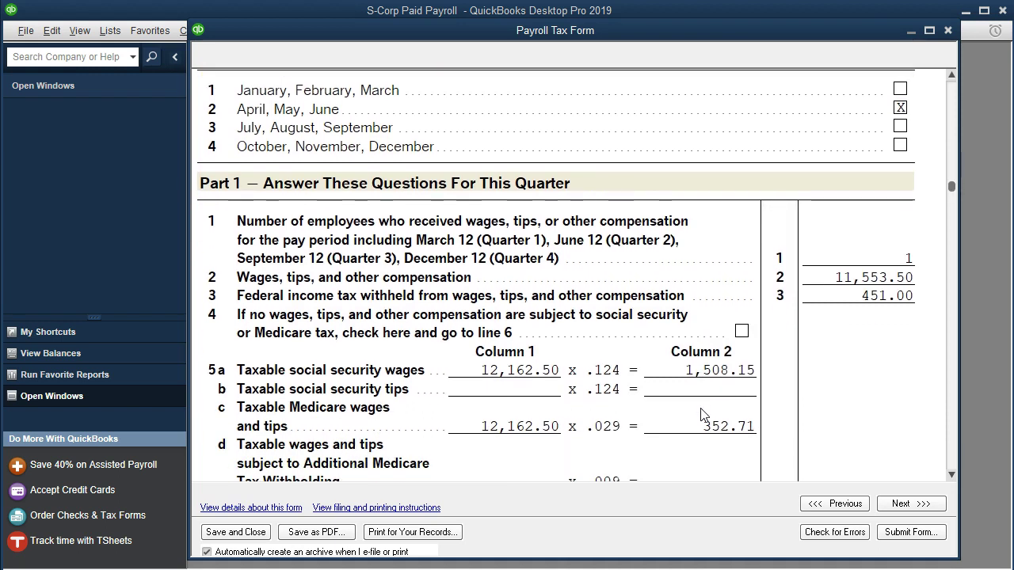
pyautogui.scroll(-1, 701, 414)
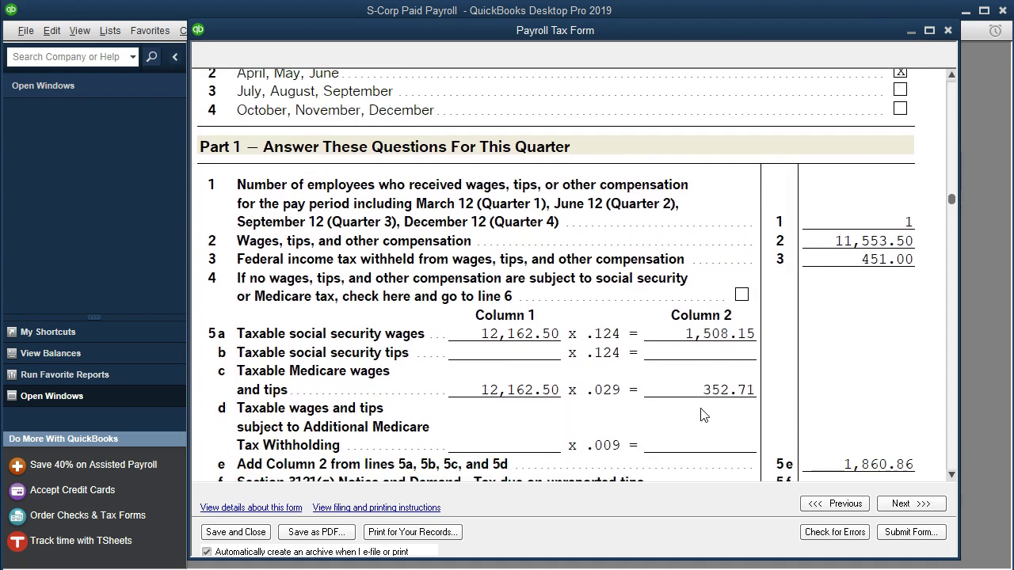
pyautogui.scroll(-1, 701, 414)
pyautogui.scroll(-3, 701, 415)
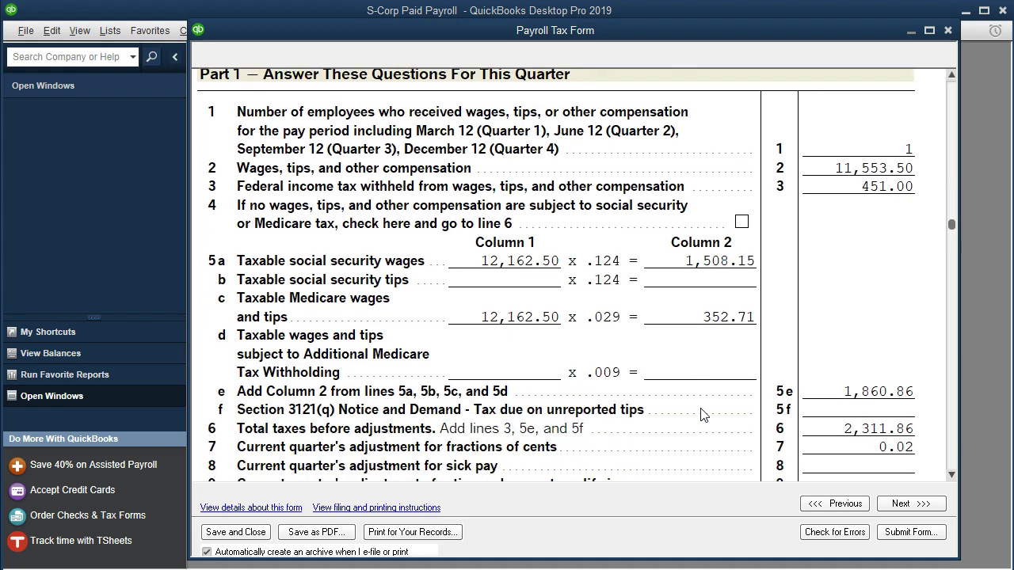
# Check the Part 2 deposit schedule and tax liability section on page 2, then close the form and its Next Steps notice.
pyautogui.click(900, 507)
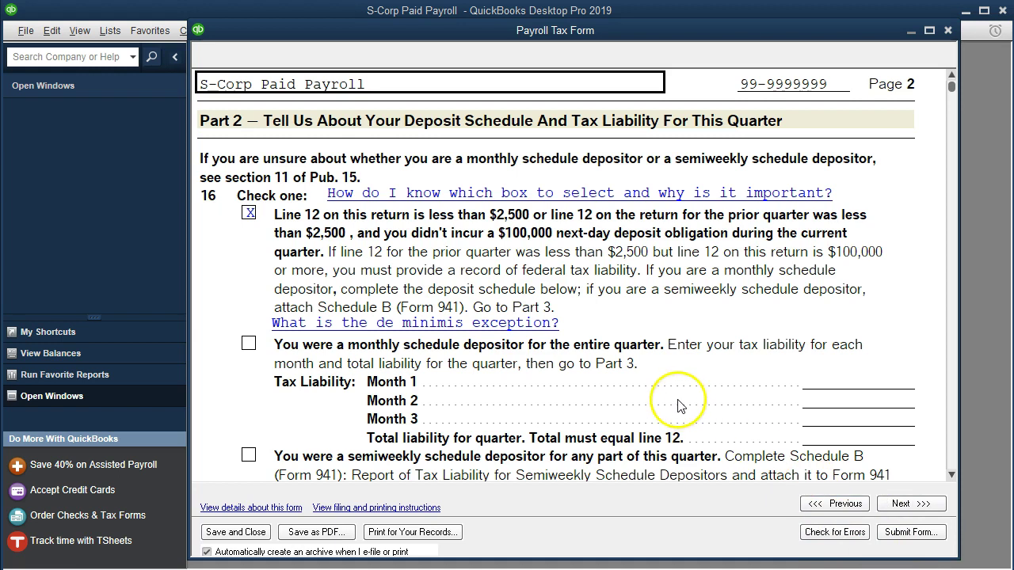
pyautogui.scroll(-5, 681, 396)
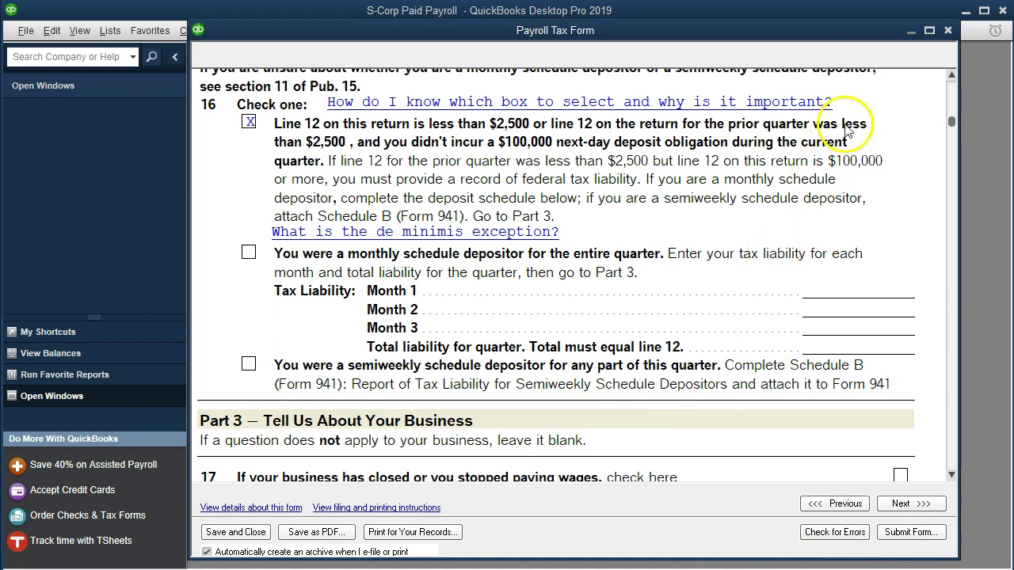
pyautogui.click(948, 30)
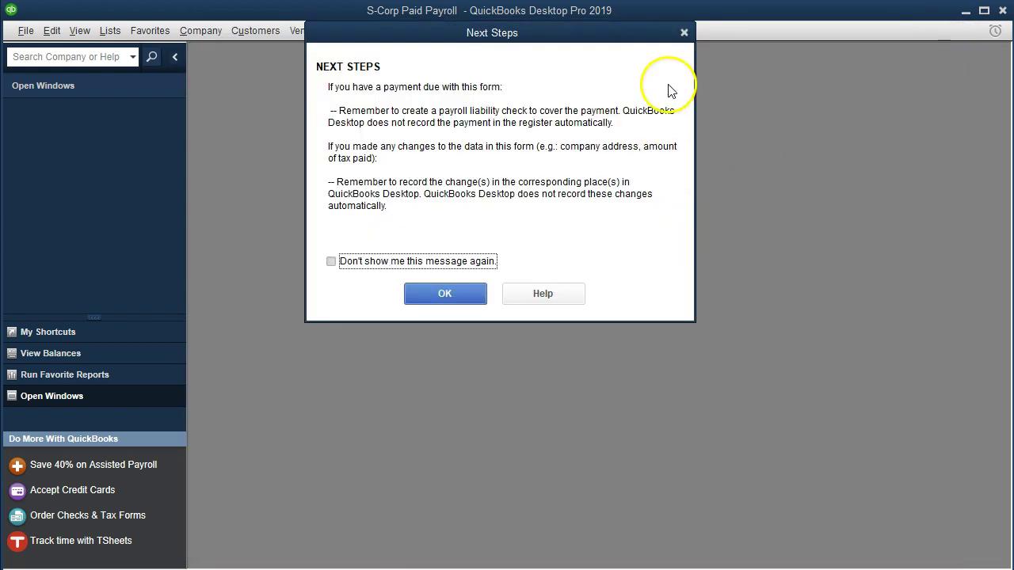
pyautogui.click(684, 32)
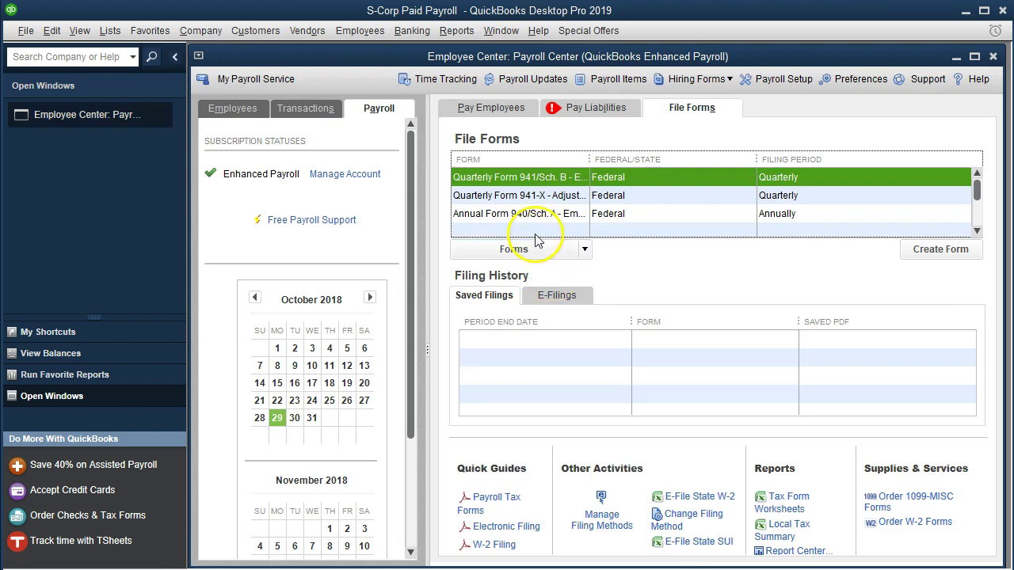
# Generate the federal Quarterly Form 941/Sch. B for the quarter ending 12/31/2018 and continue past the interview to the Form 941 page.
pyautogui.click(527, 195)
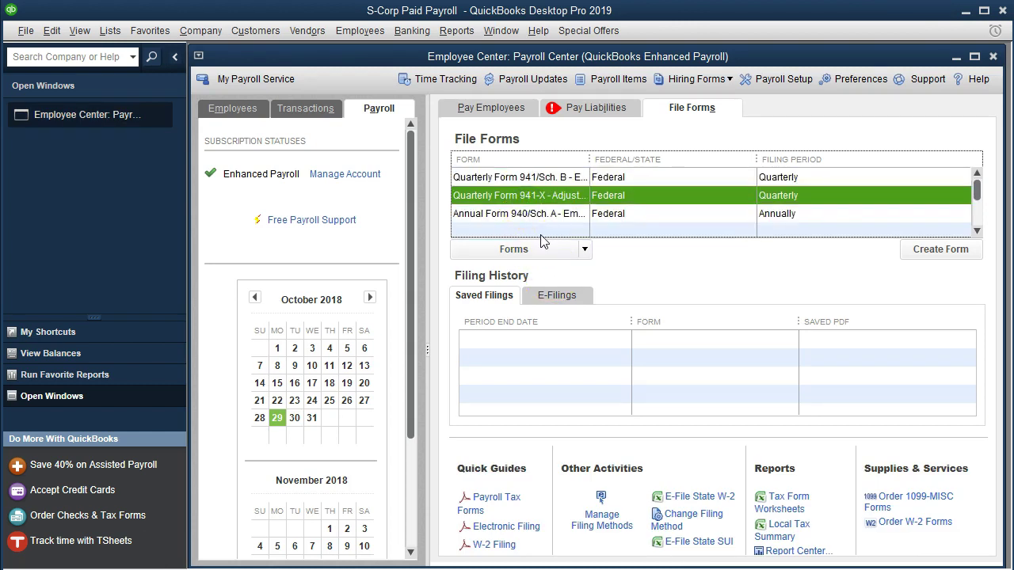
pyautogui.click(558, 179)
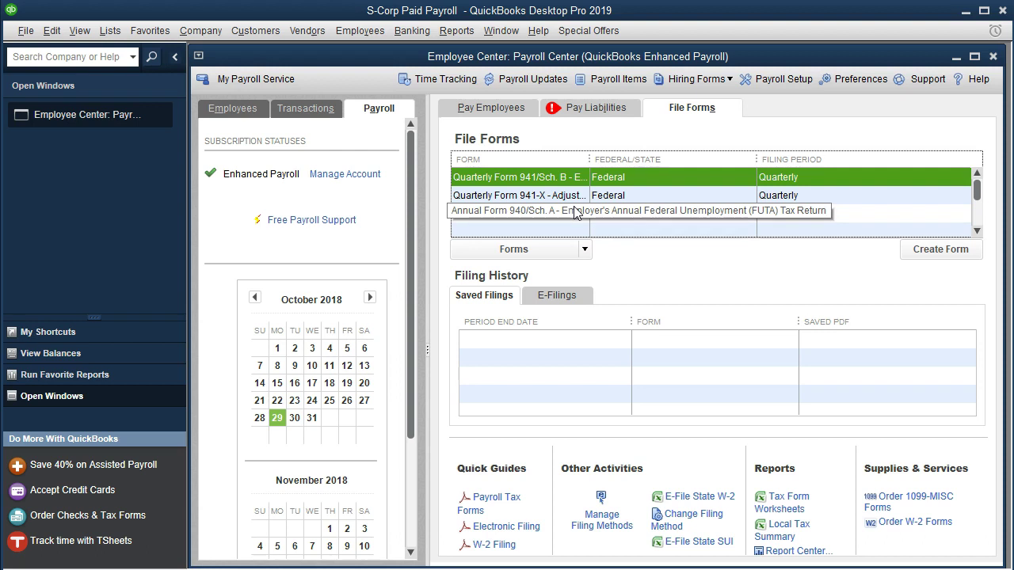
pyautogui.click(538, 176)
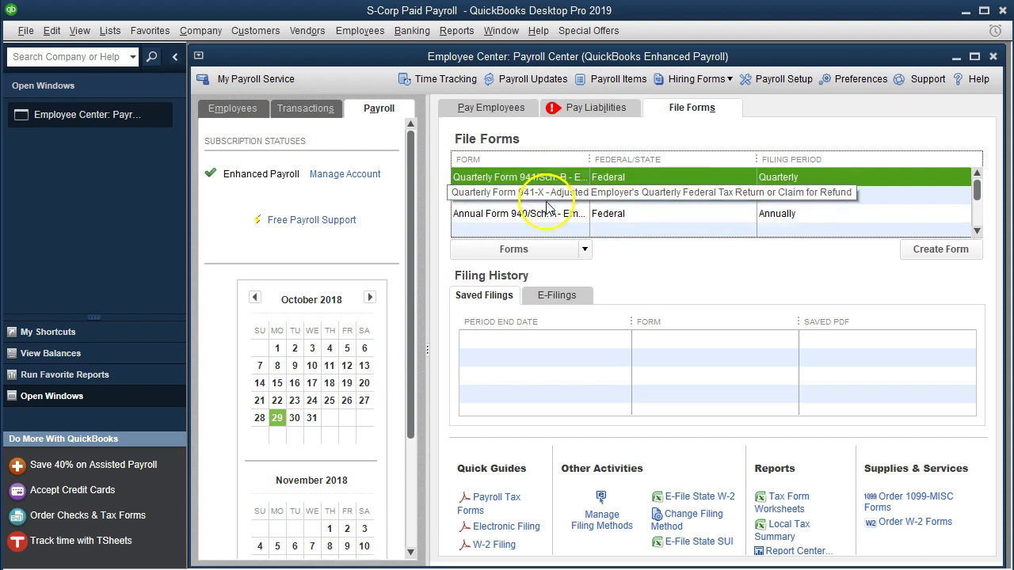
pyautogui.doubleClick(544, 180)
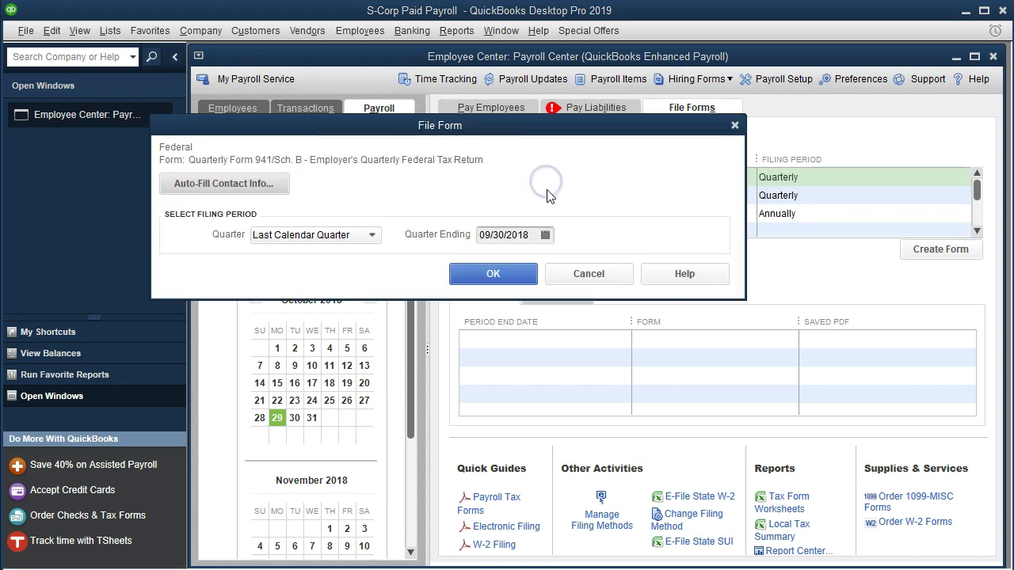
pyautogui.click(543, 184)
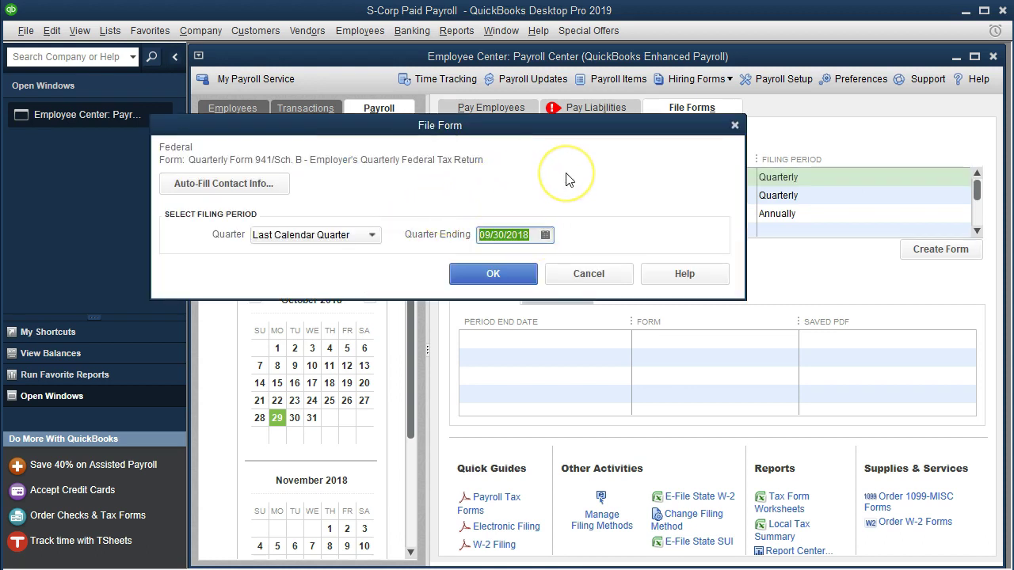
pyautogui.write('12/')
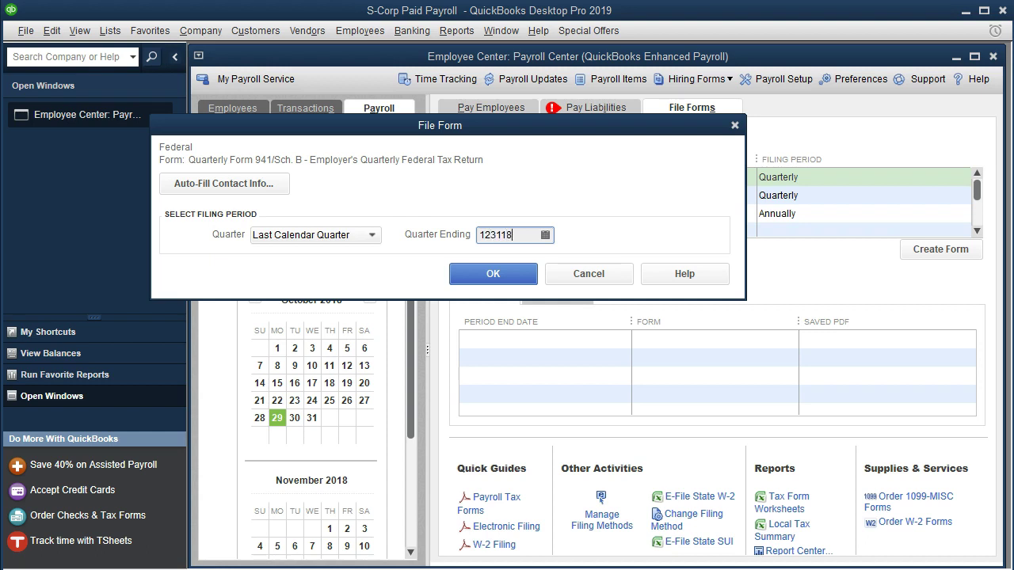
pyautogui.write('31/2018')
pyautogui.press('Tab')
pyautogui.click(502, 240)
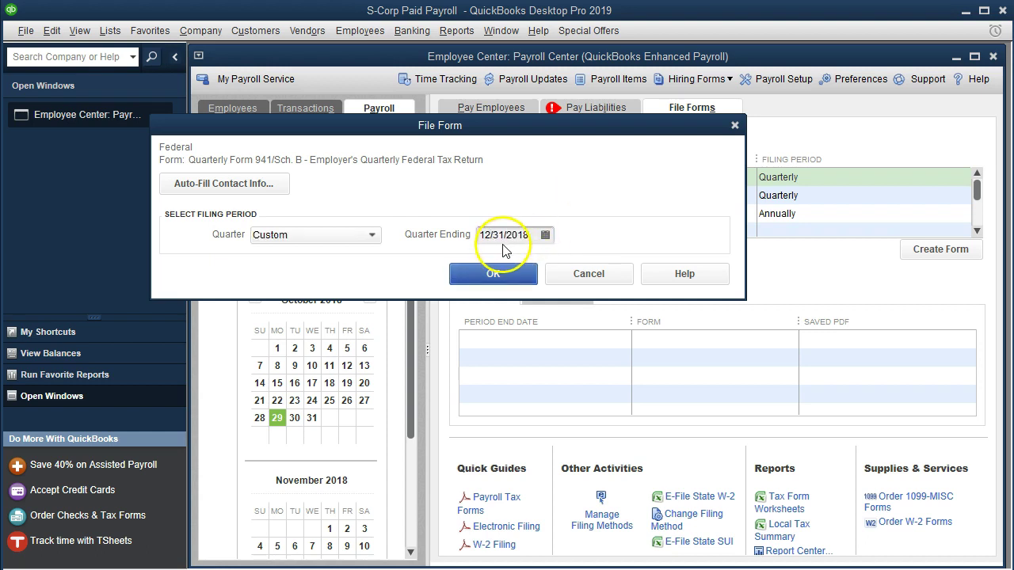
pyautogui.click(515, 279)
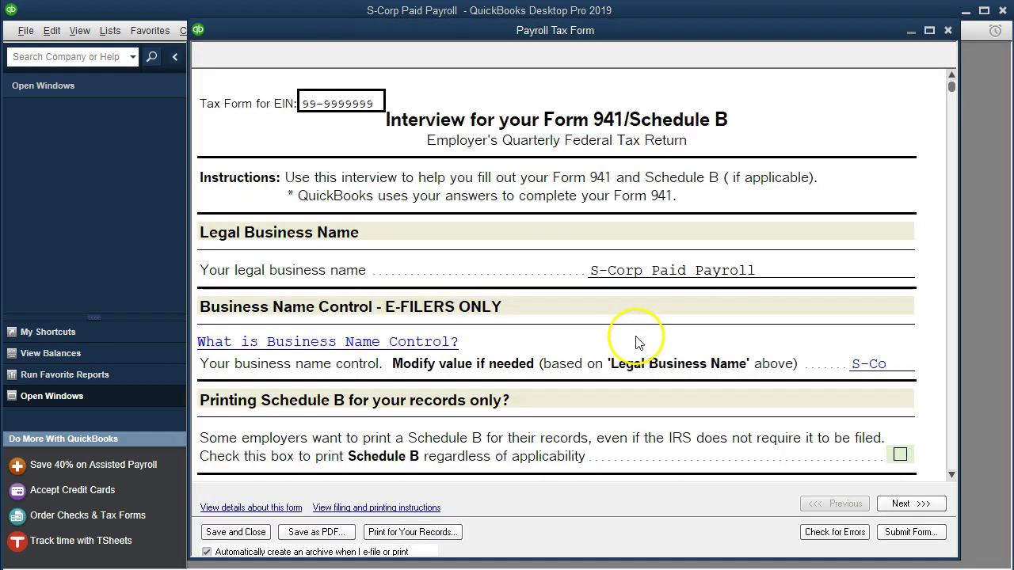
pyautogui.click(899, 503)
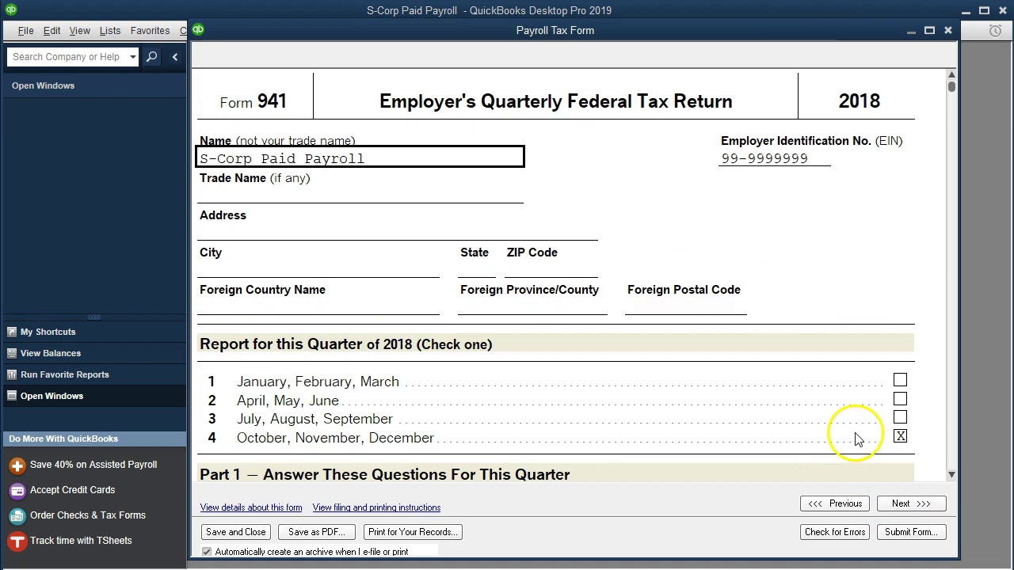
# Examine the fourth-quarter Form 941 from the reporting quarter through the Part 1 wage and total tax lines.
pyautogui.scroll(-3, 855, 437)
pyautogui.scroll(-5, 855, 437)
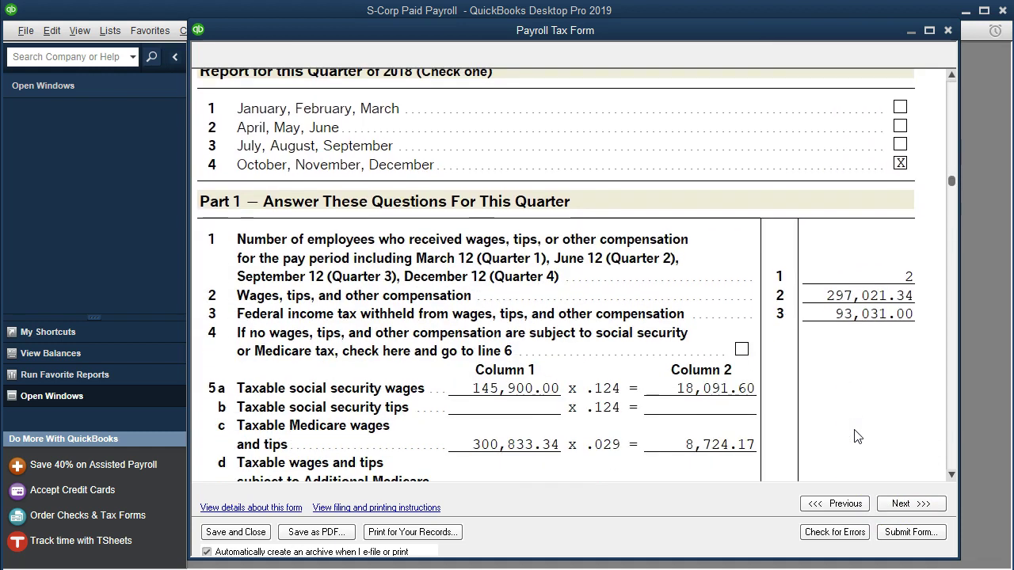
pyautogui.scroll(-1, 855, 436)
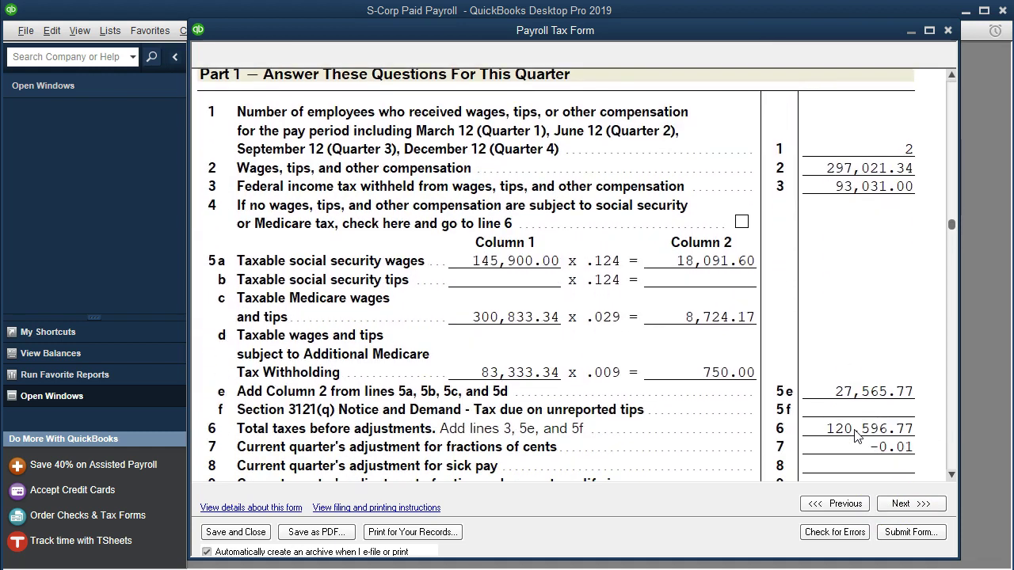